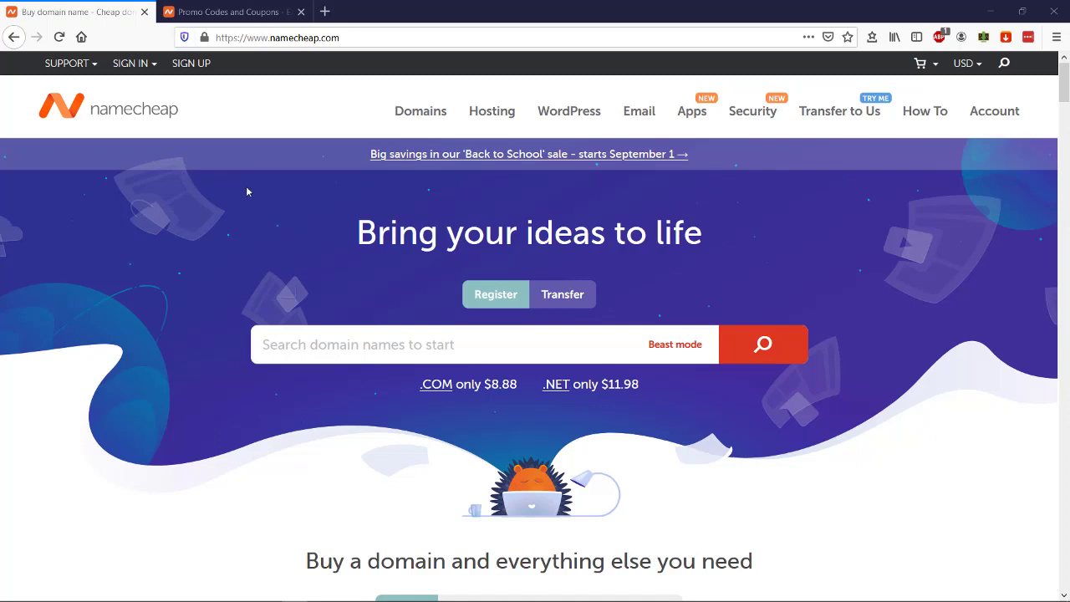
Step: Open the account sign-up page, examine the fields of the Create An Account form, and return to the home page
left_click(196, 70)
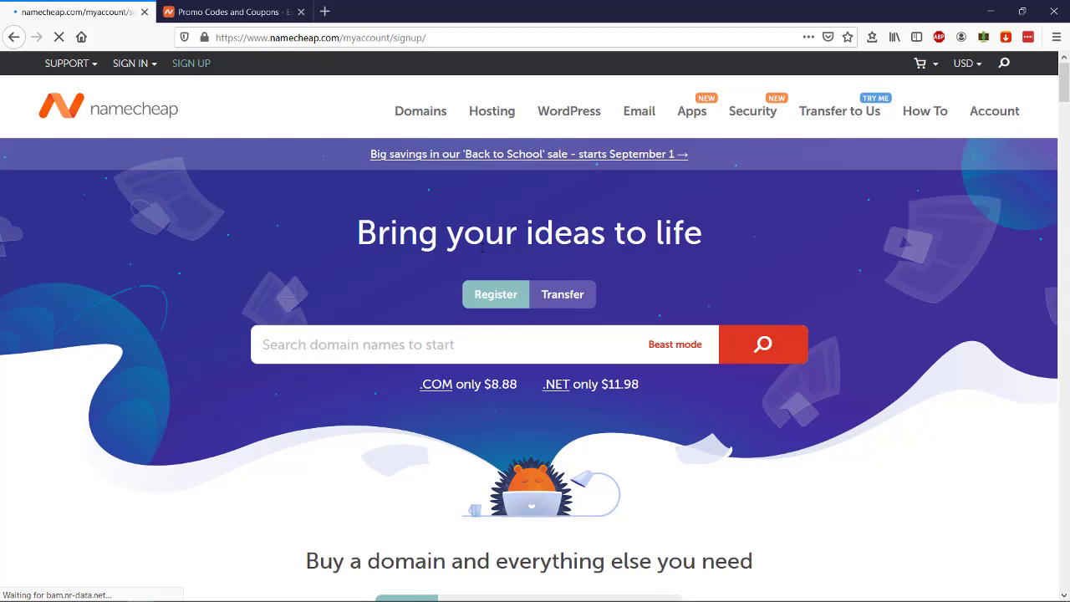
scroll(483, 251, "down", 3)
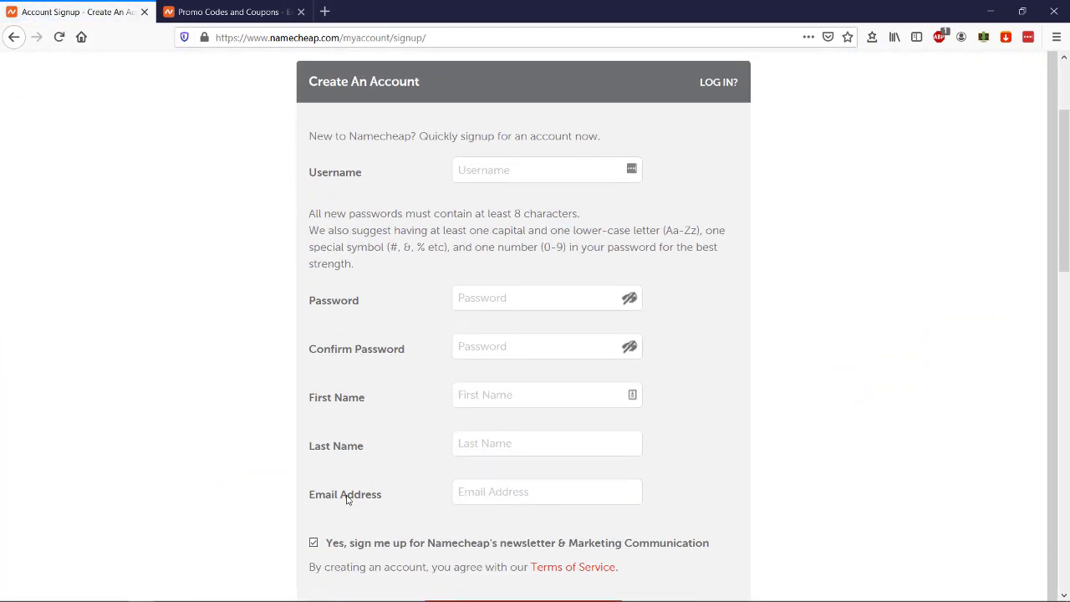
scroll(398, 500, "down", 1)
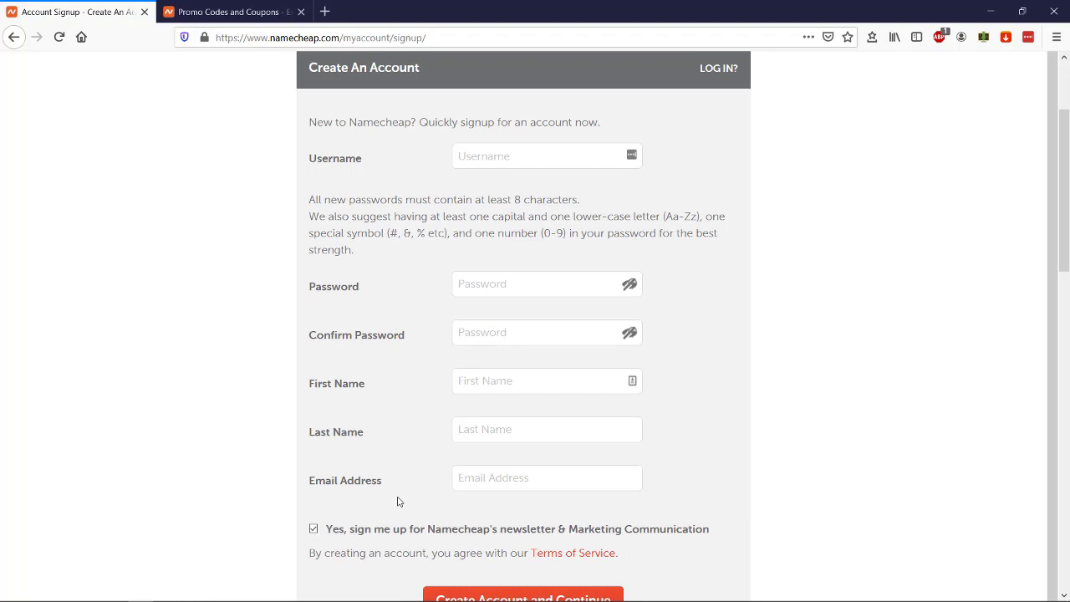
scroll(394, 410, "down", 3)
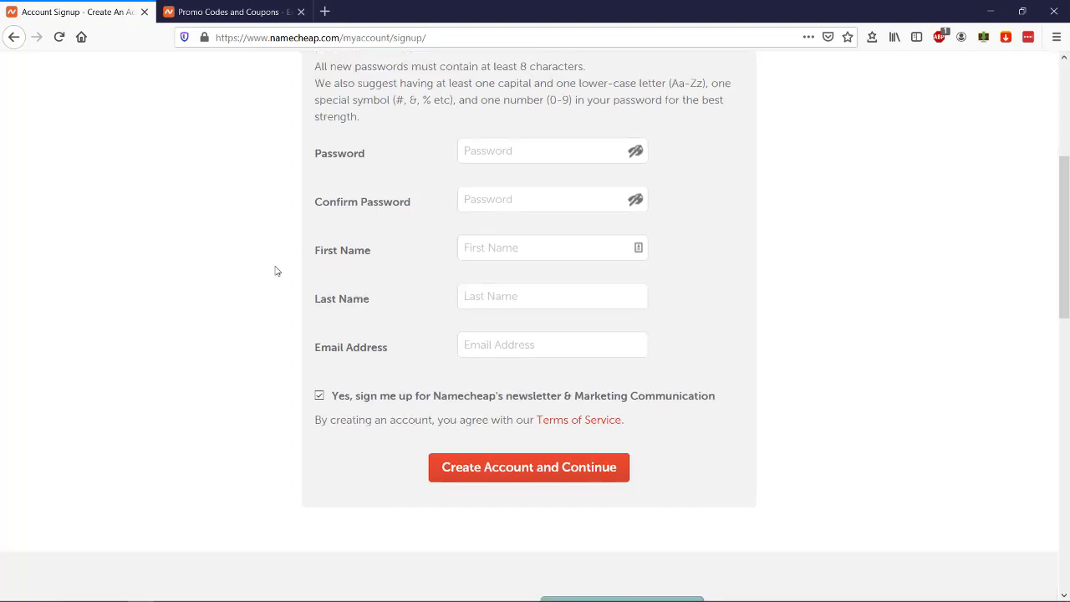
scroll(277, 288, "up", 5)
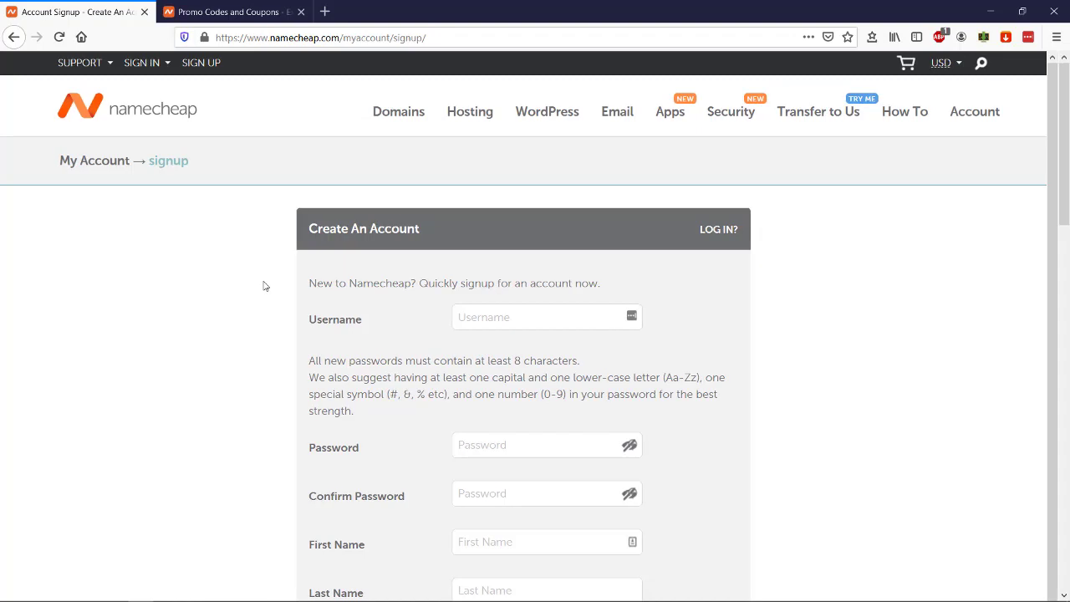
left_click(153, 116)
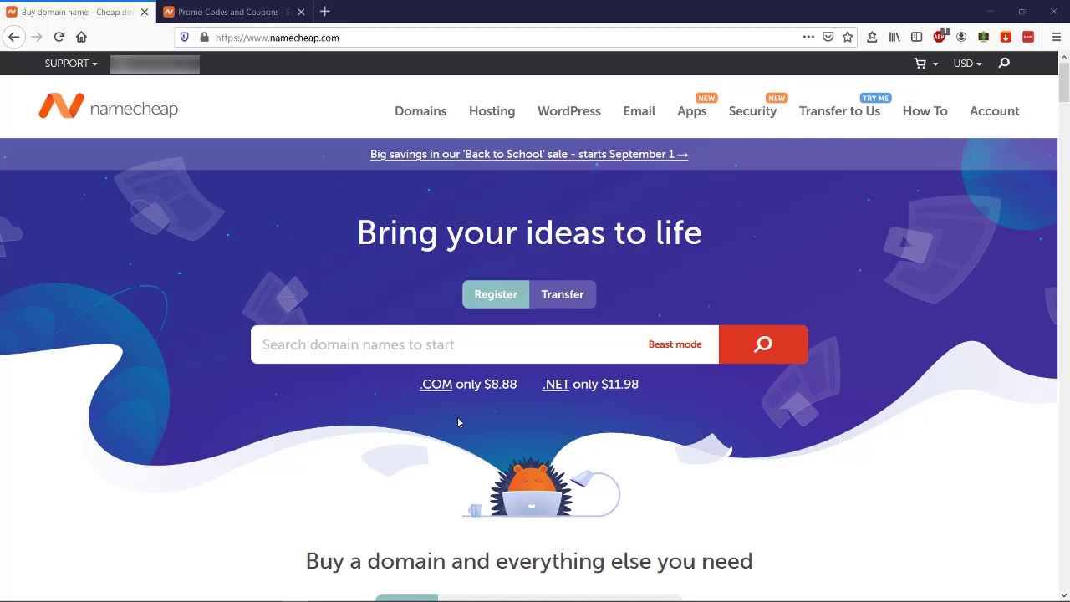
Step: Search for the domain name damianplannings.com
left_click(476, 339)
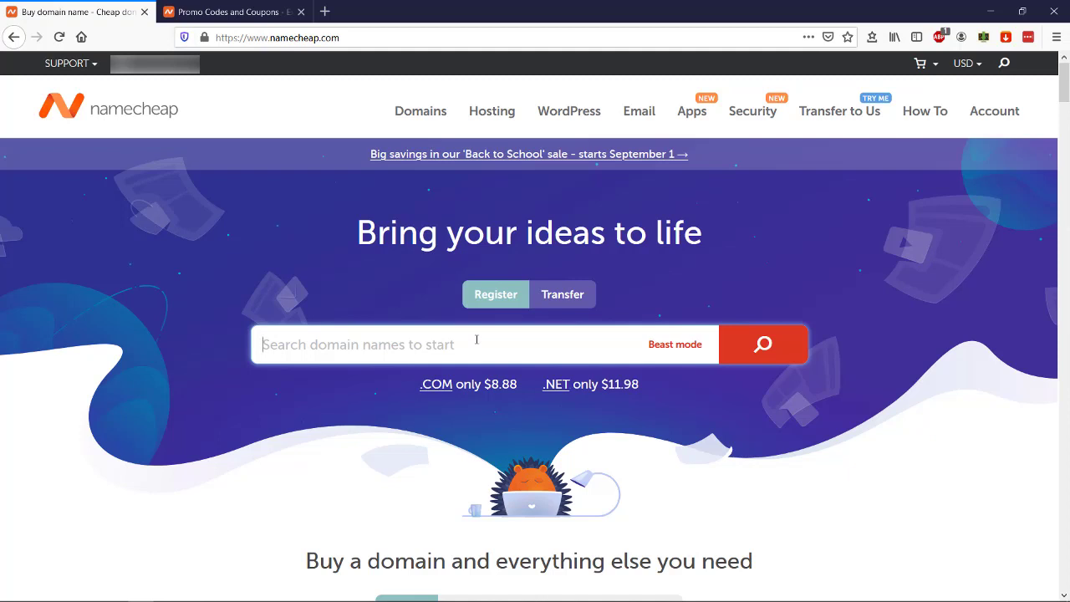
type("d")
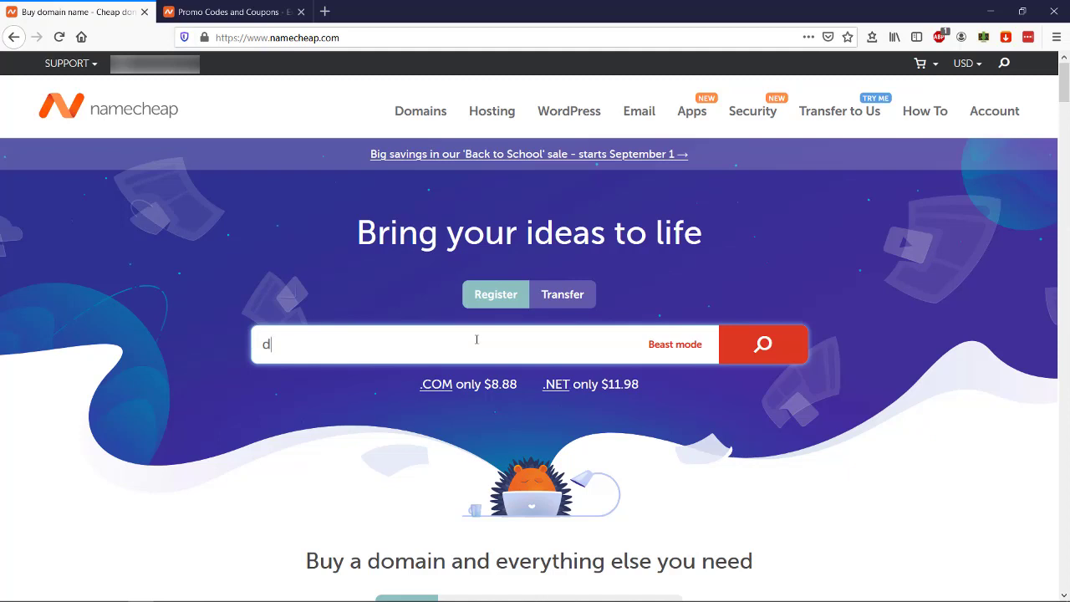
type("amian")
key("BackSpace")
type("anplannings.co")
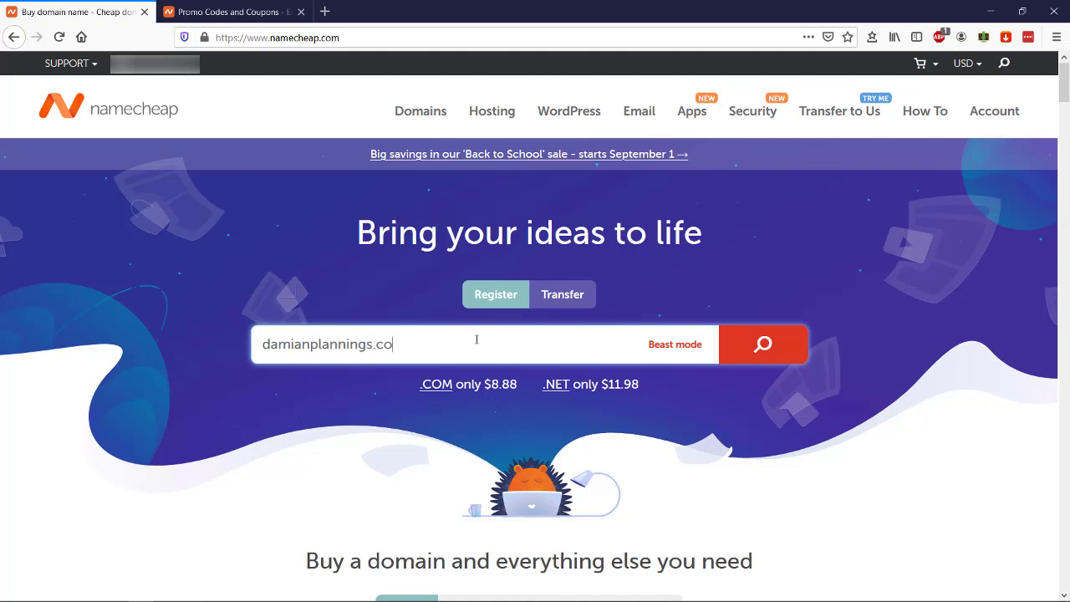
type("m")
key("Return")
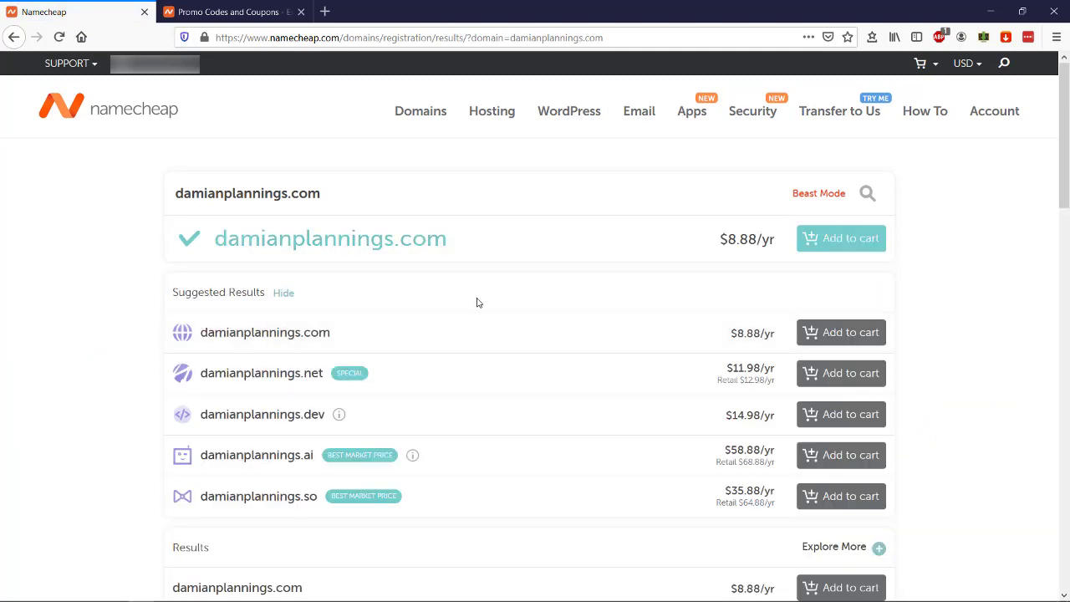
Step: Look over the suggested domain extensions and their prices, and add damianplannings.com to the cart
scroll(481, 322, "down", 2)
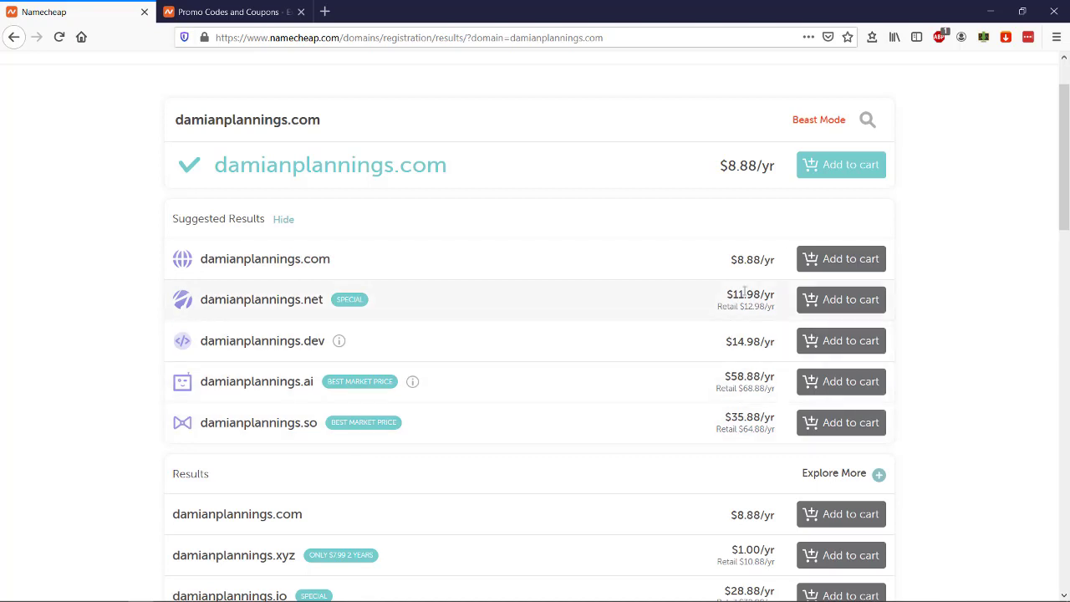
scroll(539, 193, "down", 1)
scroll(532, 189, "up", 2)
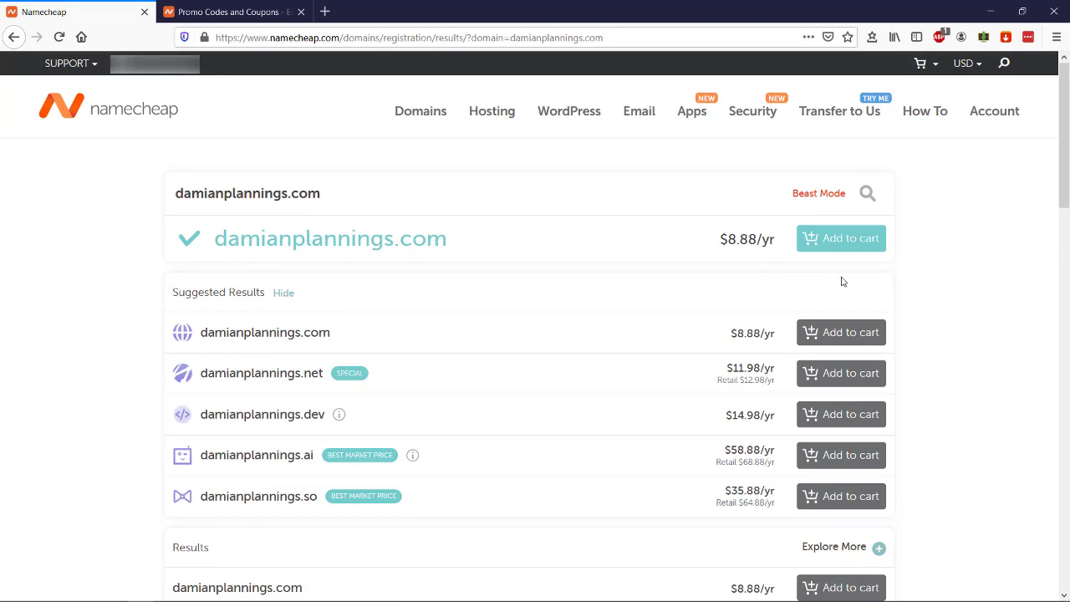
left_click(869, 251)
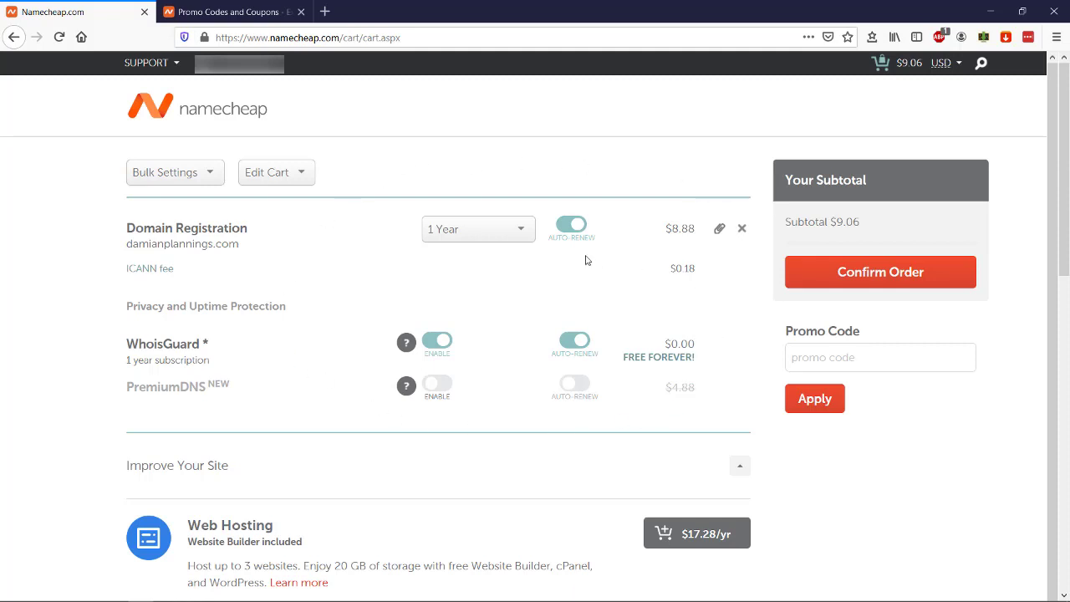
Step: Check the available registration periods, keep 1 Year, and turn off auto-renew for the damianplannings.com registration
left_click(522, 237)
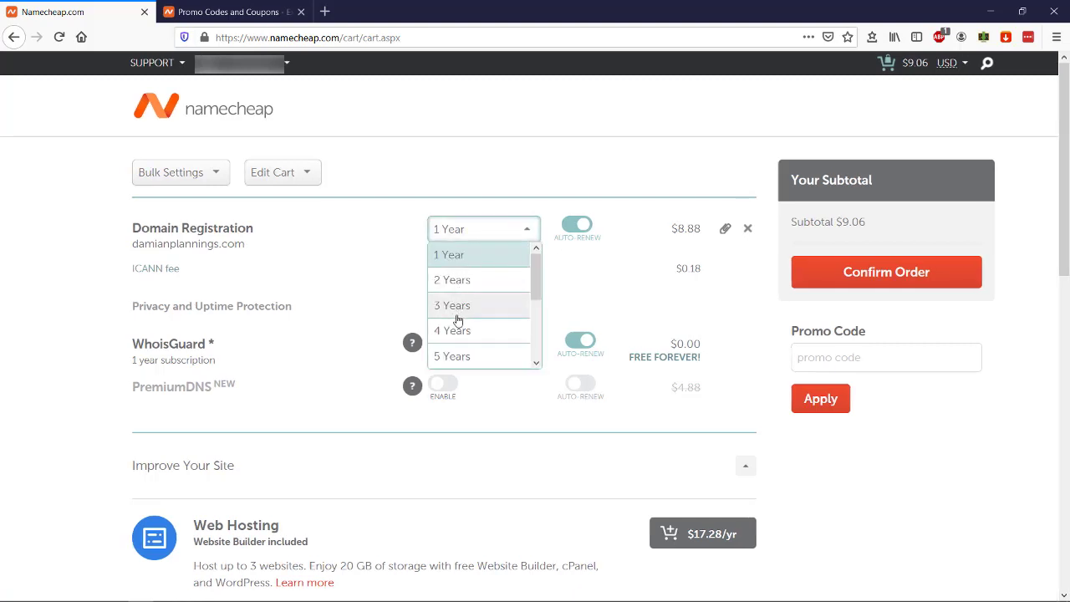
left_click(528, 231)
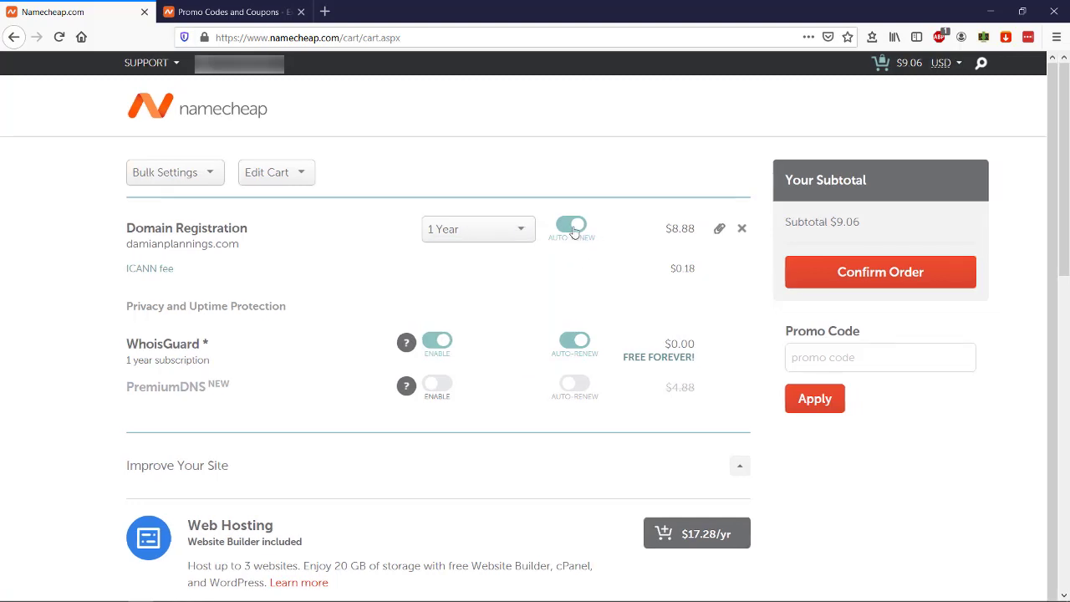
left_click(573, 228)
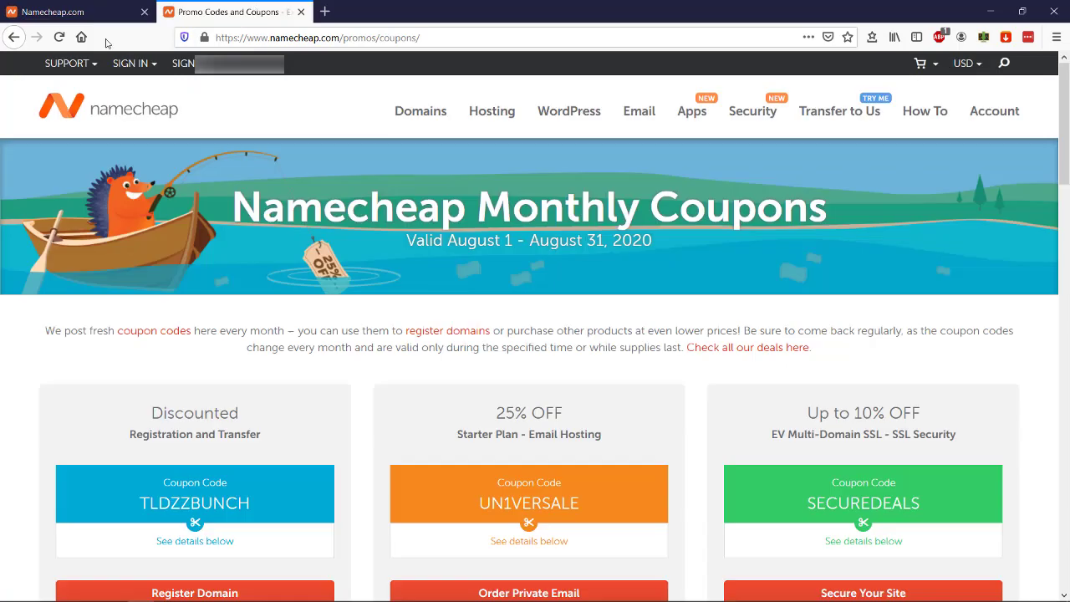
Step: Open Namecheap's Promo Codes and Coupons page from the Google results and copy the registration and transfer coupon code TLDZZBUNCH
left_click(230, 11)
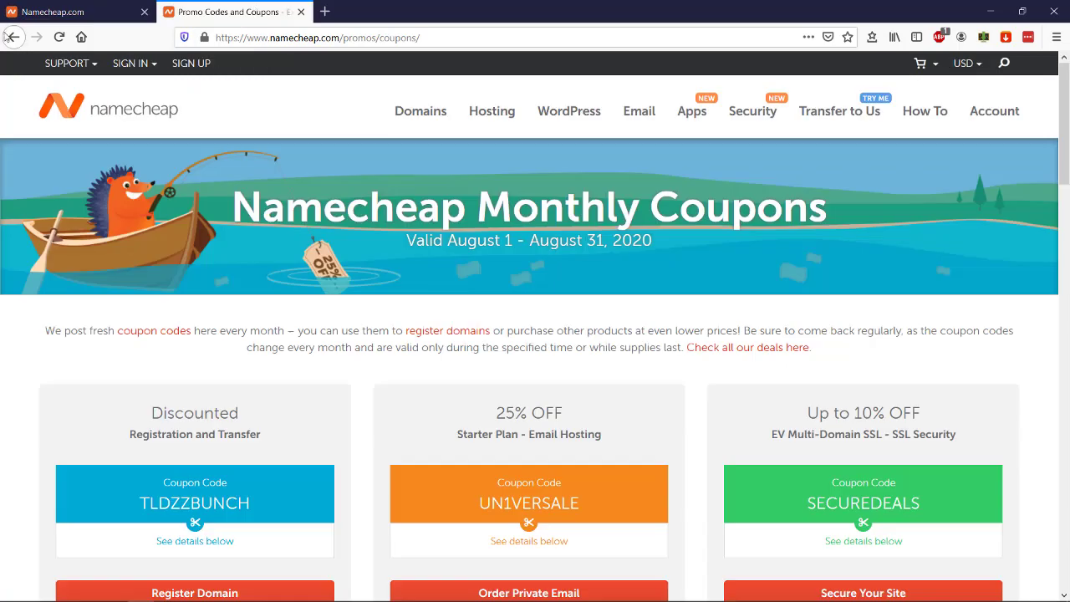
left_click(12, 36)
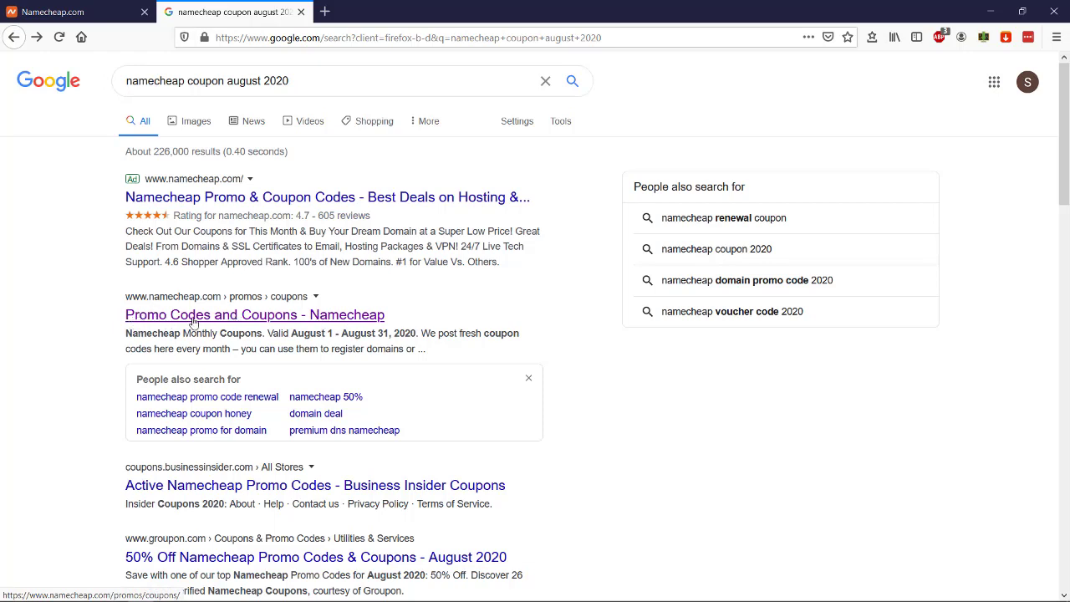
left_click(357, 318)
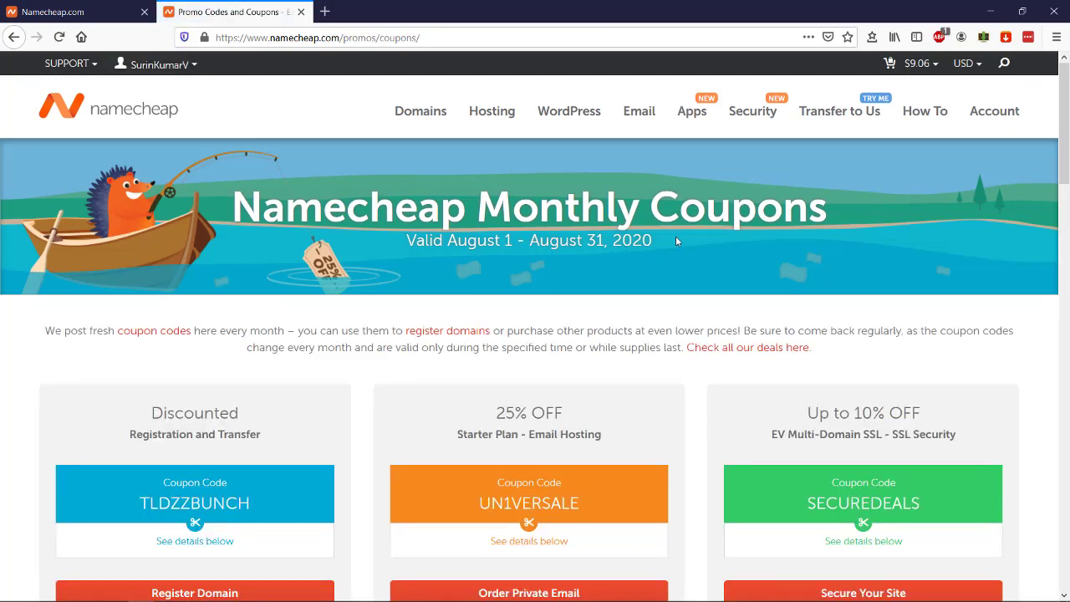
scroll(667, 230, "down", 3)
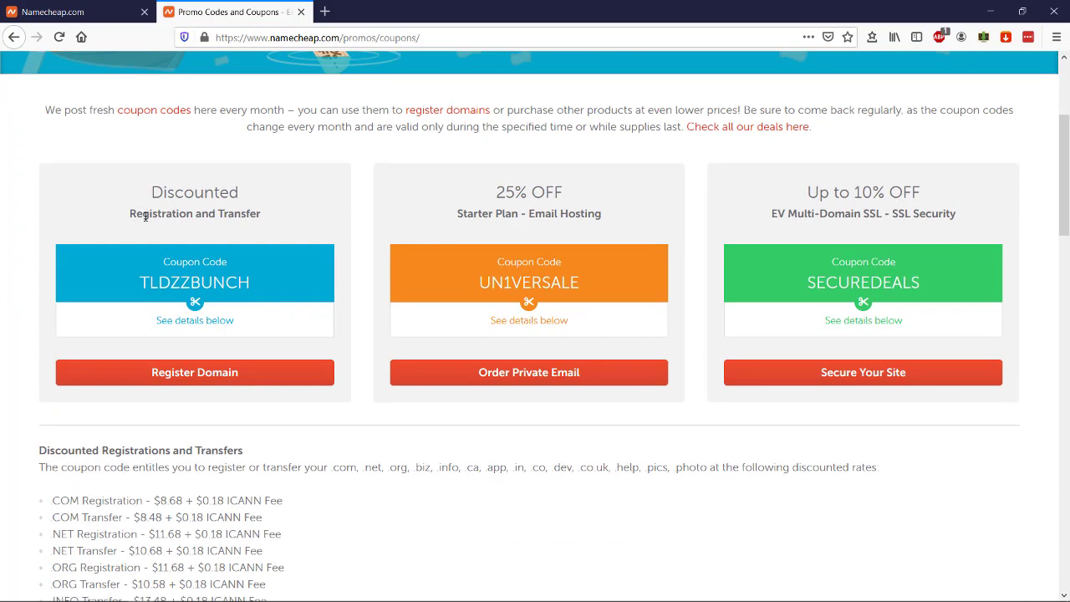
left_click(197, 286)
Step: Apply the promo code TLDZZBUNCH to the cart and confirm the order to proceed to billing
left_click(104, 14)
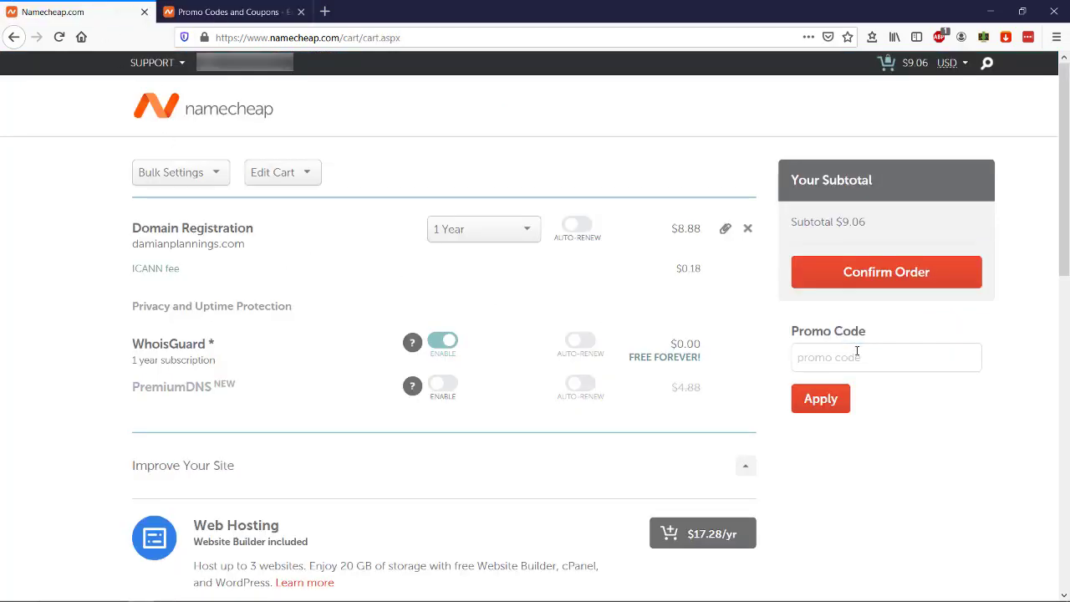
left_click(856, 352)
key("ctrl+v")
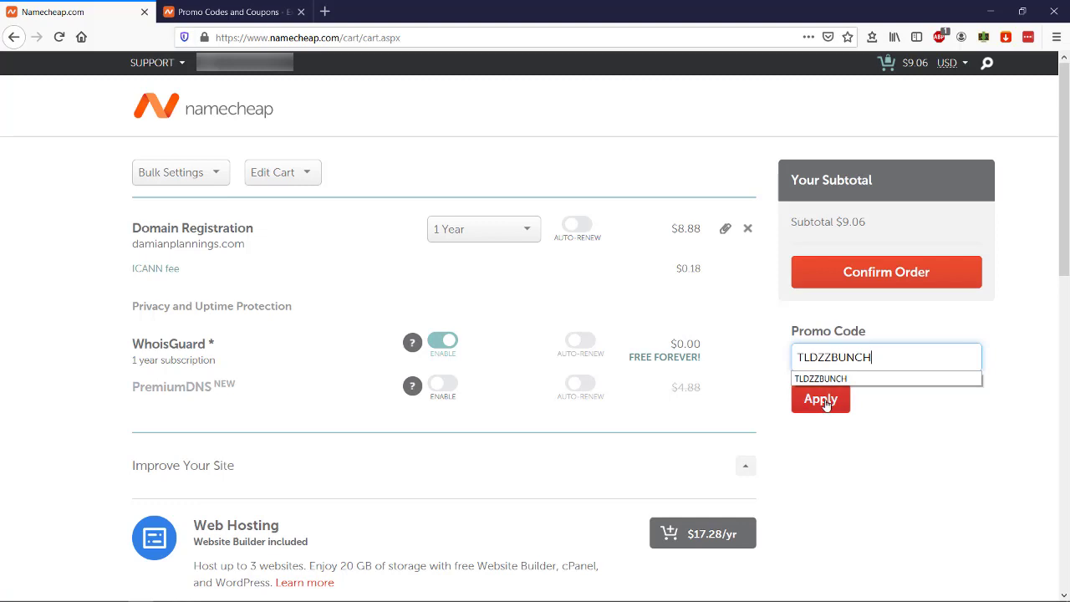
left_click(820, 399)
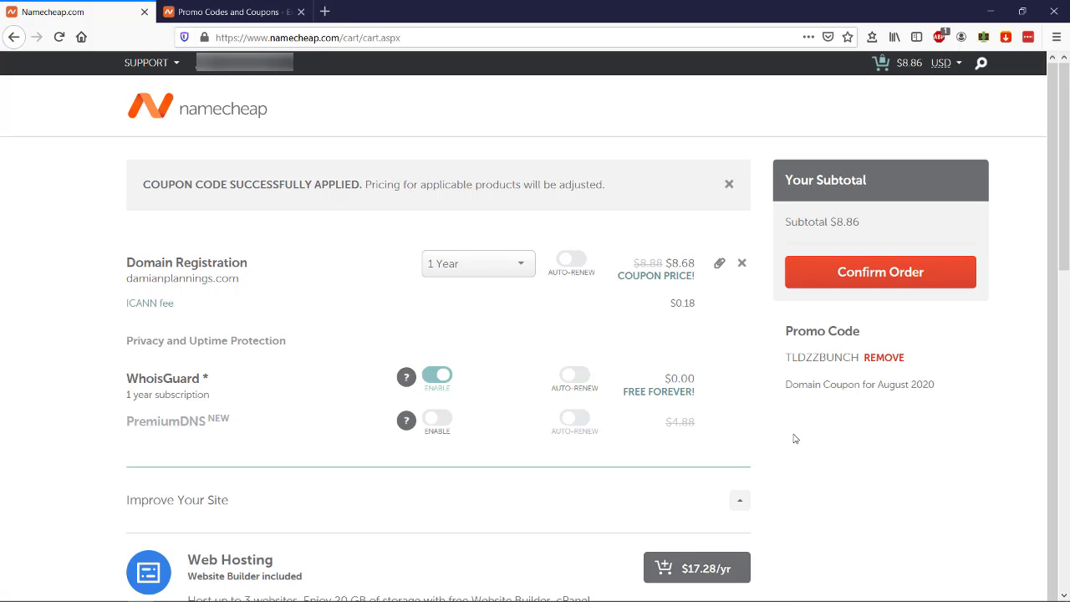
left_click(851, 286)
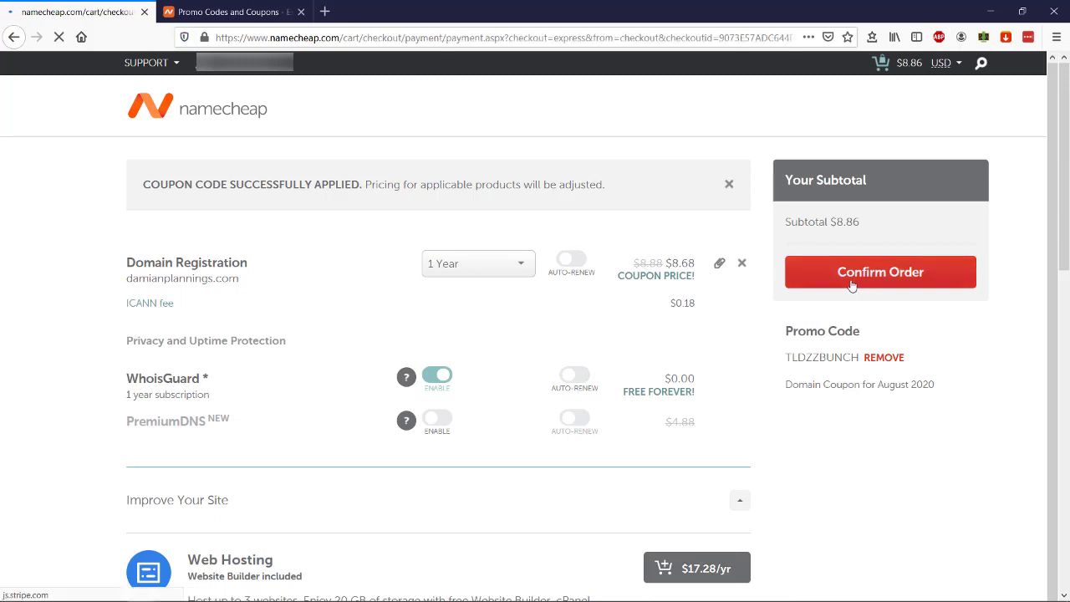
Step: Examine the billing page's payment methods, card billing address, receipt details and renewal settings
scroll(675, 277, "down", 3)
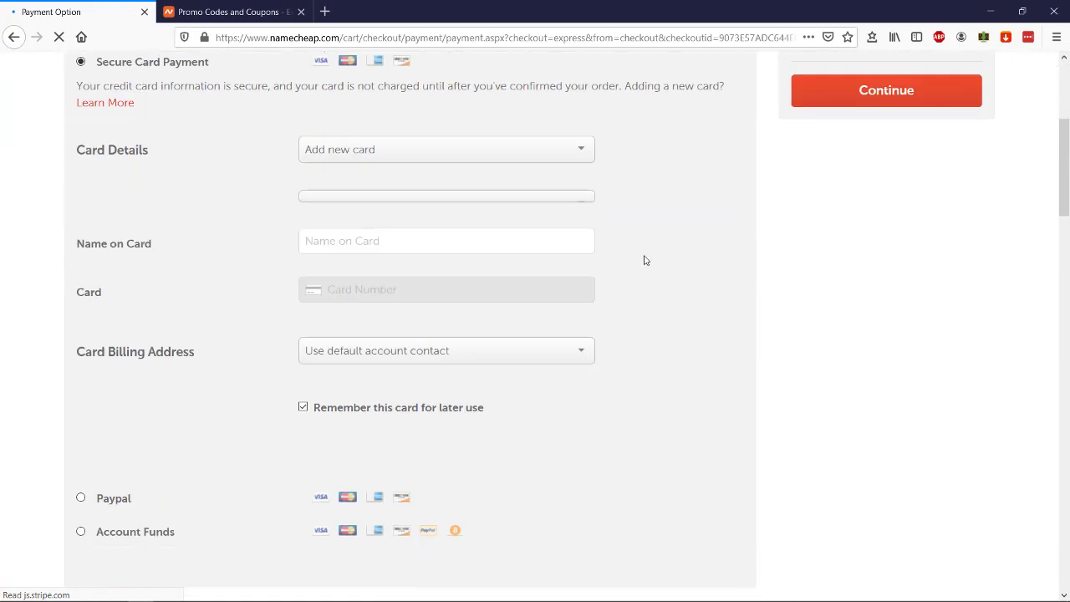
scroll(268, 280, "up", 3)
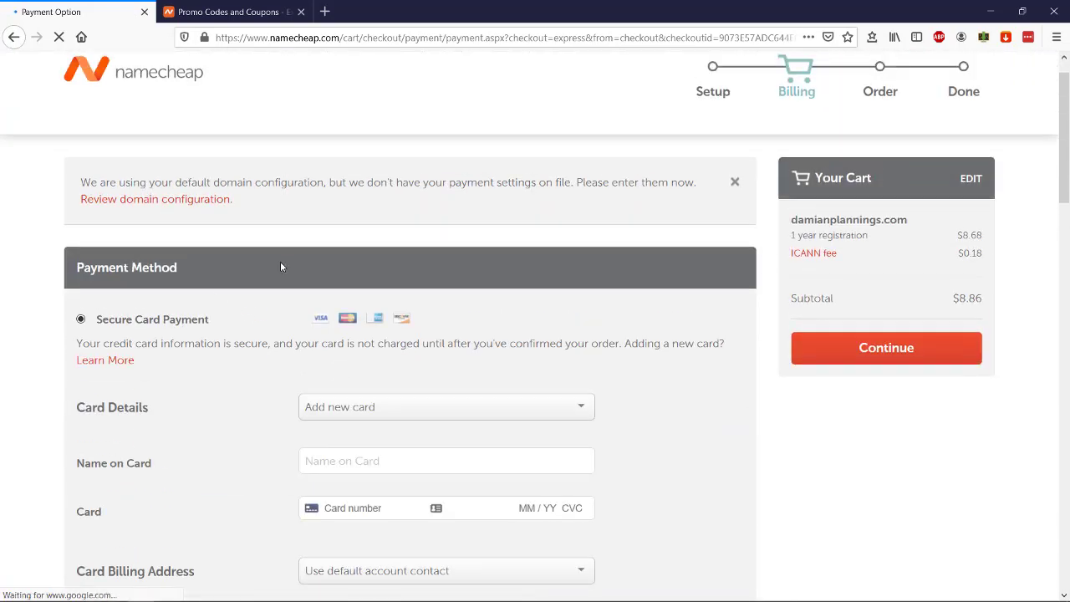
scroll(385, 269, "up", 1)
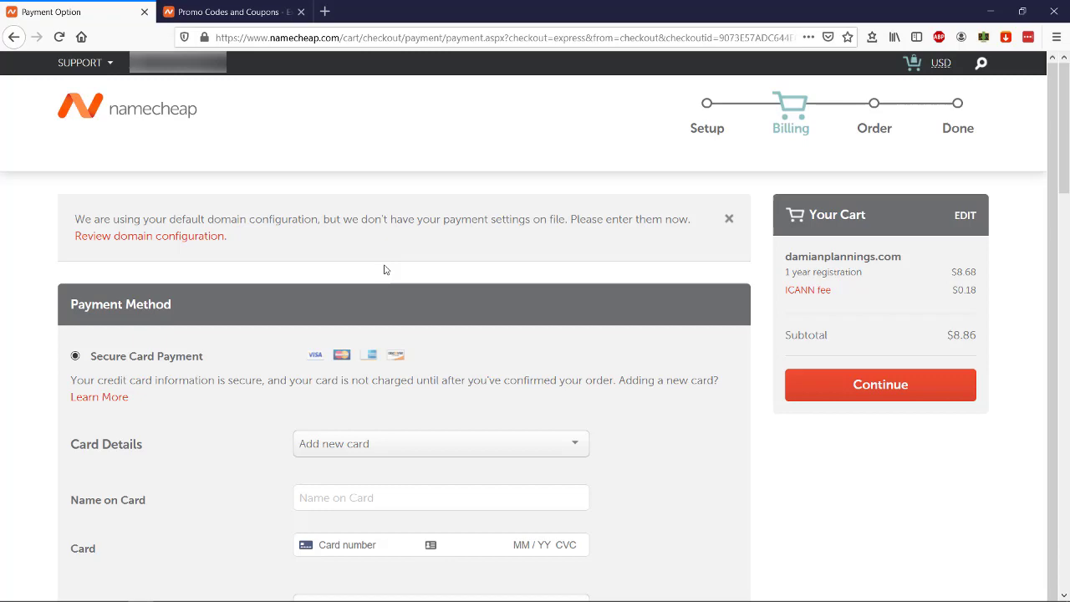
scroll(384, 269, "down", 2)
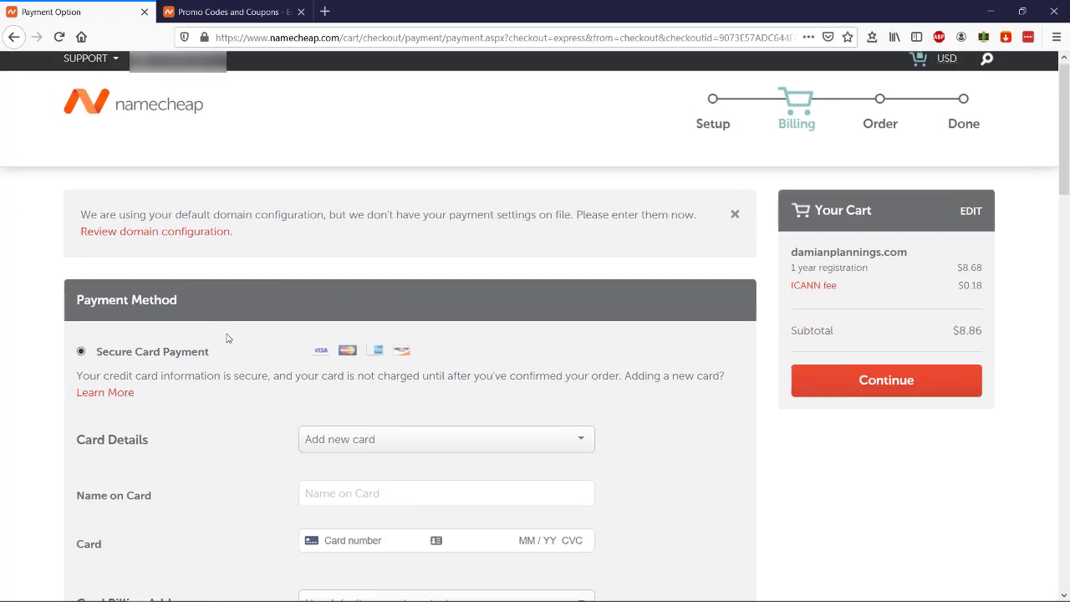
scroll(225, 327, "down", 5)
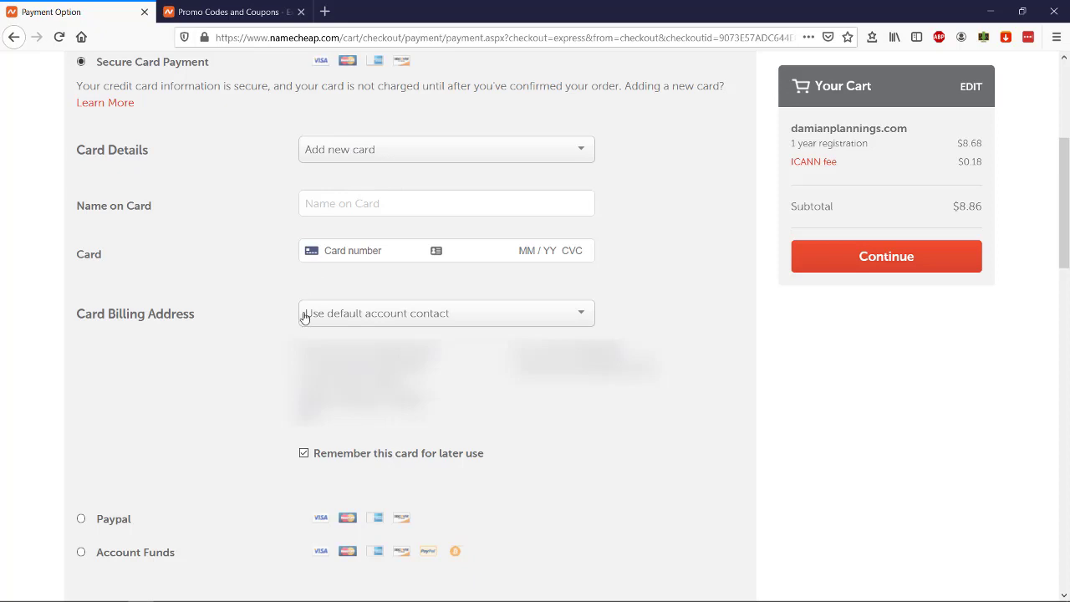
scroll(302, 385, "down", 1)
scroll(276, 382, "down", 2)
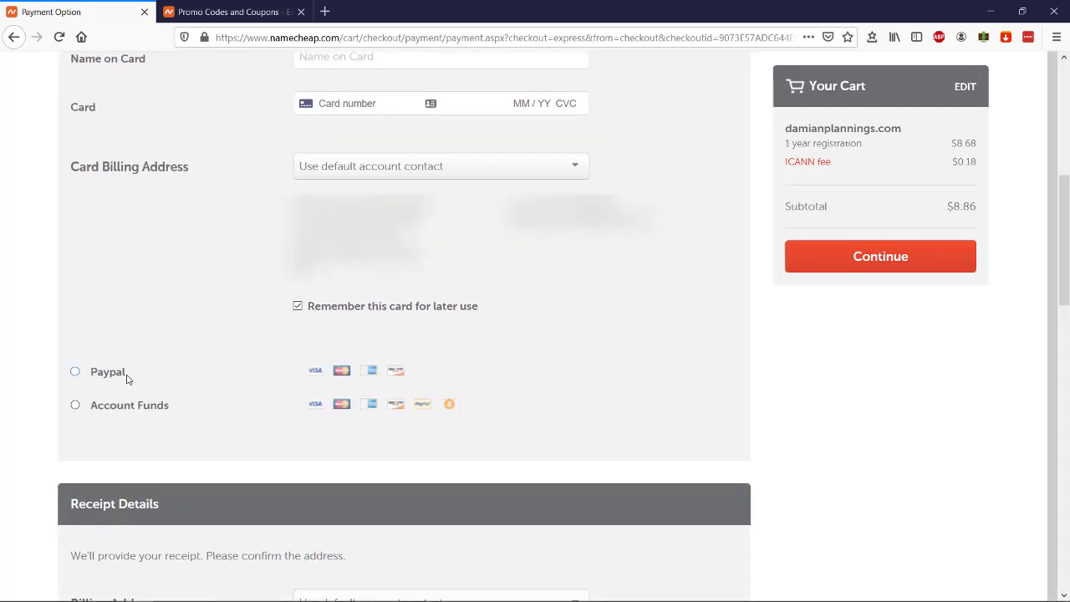
scroll(268, 381, "down", 1)
scroll(267, 434, "down", 5)
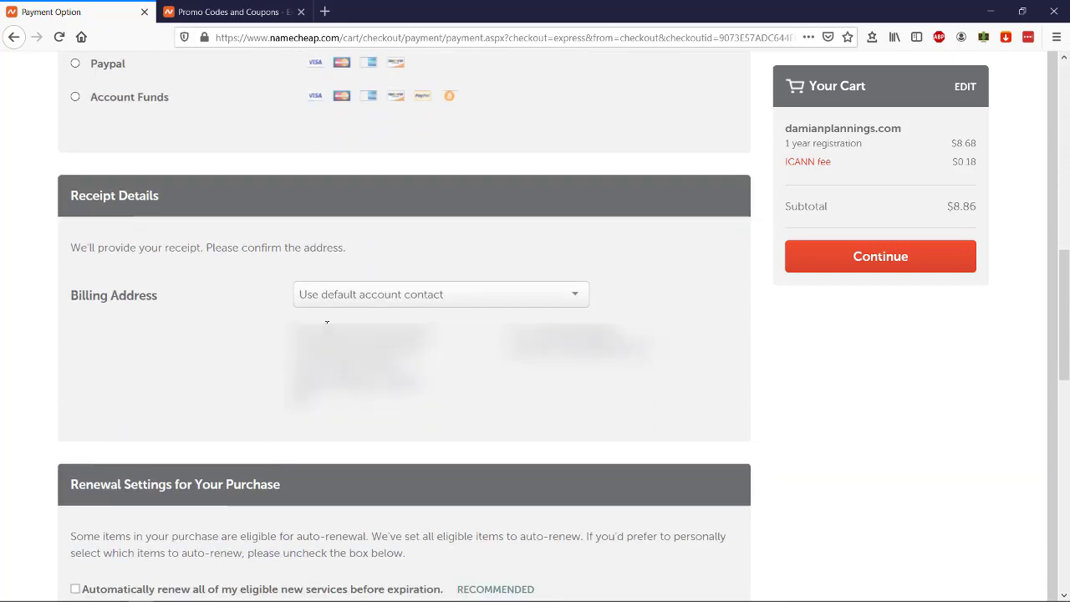
scroll(406, 346, "down", 3)
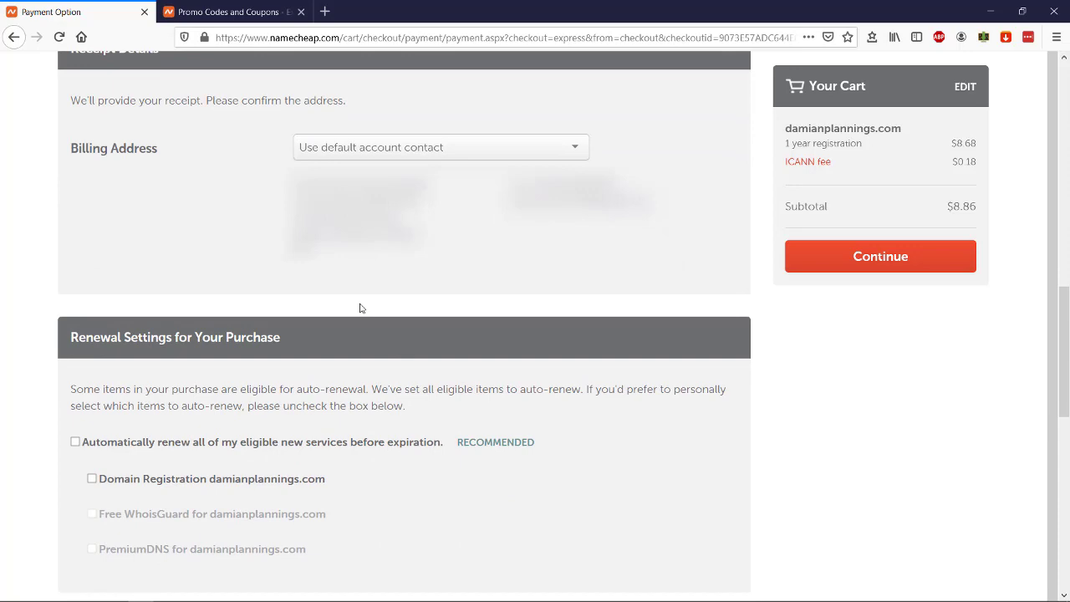
scroll(406, 284, "down", 7)
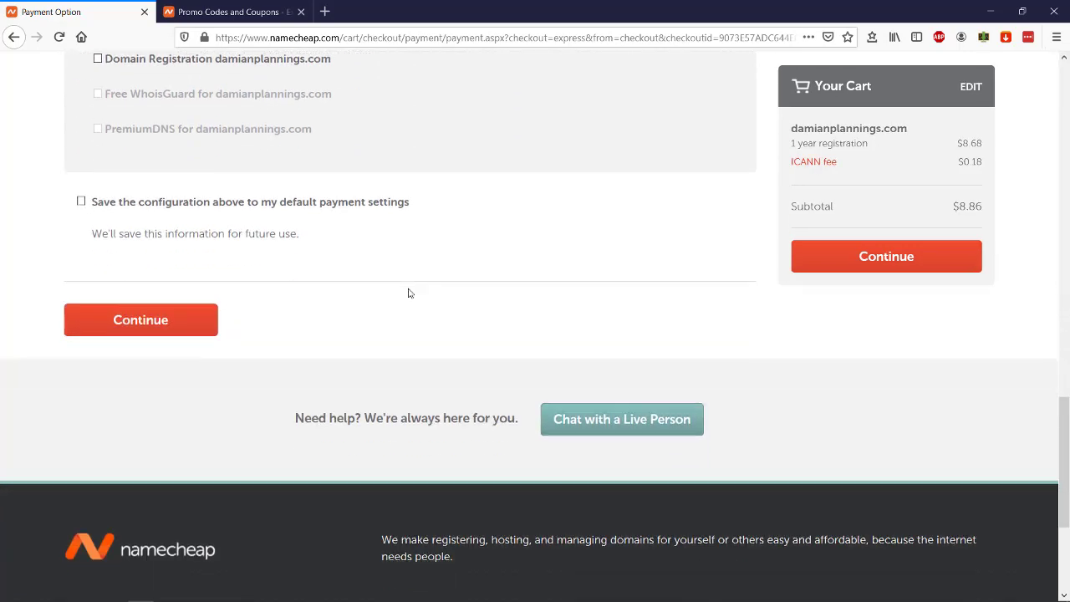
scroll(408, 293, "up", 3)
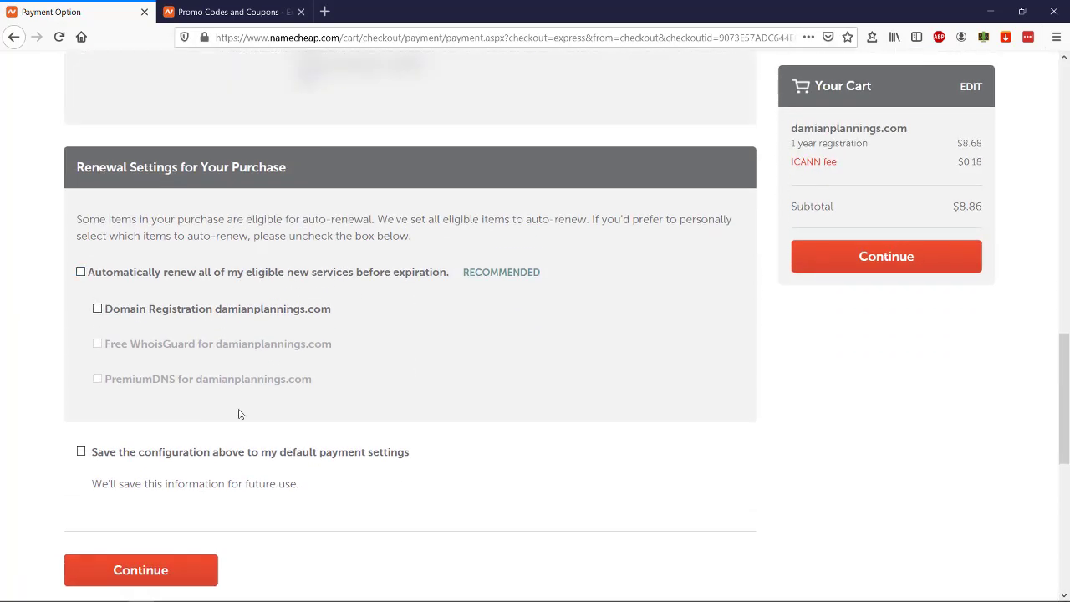
scroll(1063, 399, "up", 10)
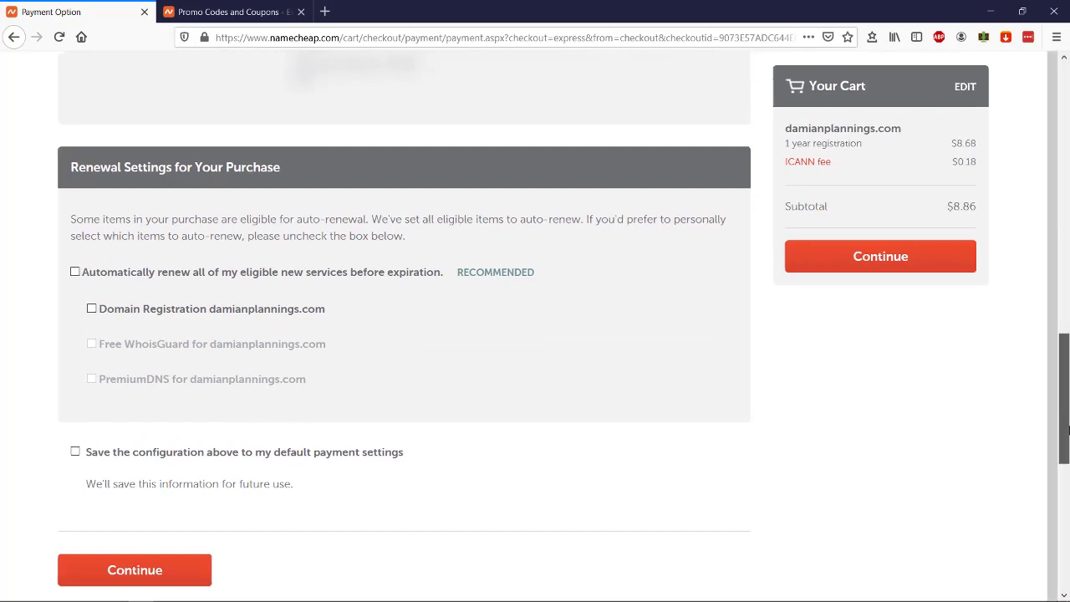
scroll(535, 325, "up", 5)
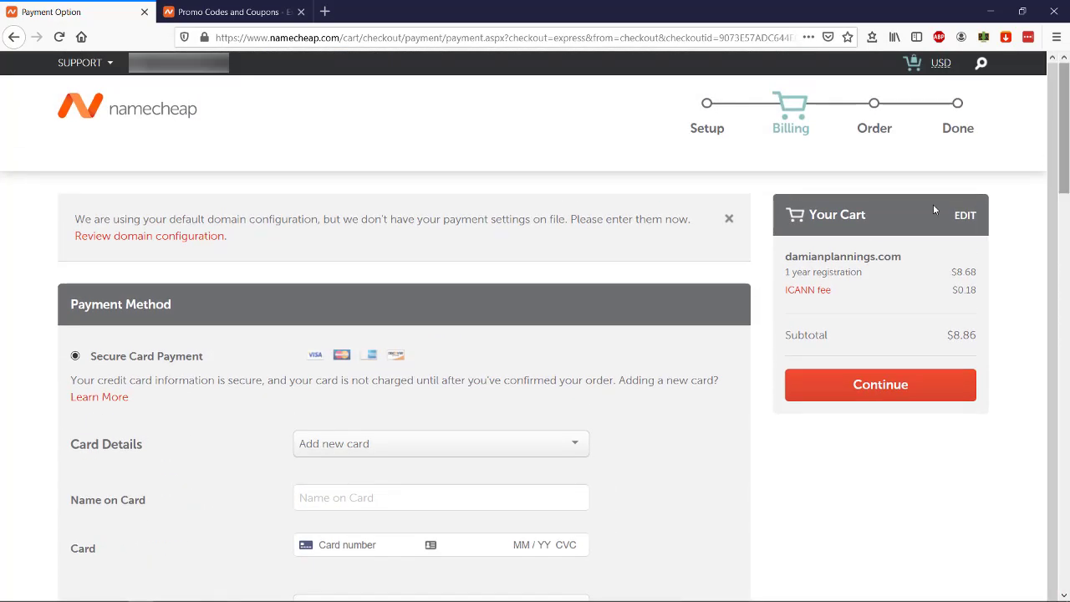
mouse_move(209, 596)
mouse_move(269, 595)
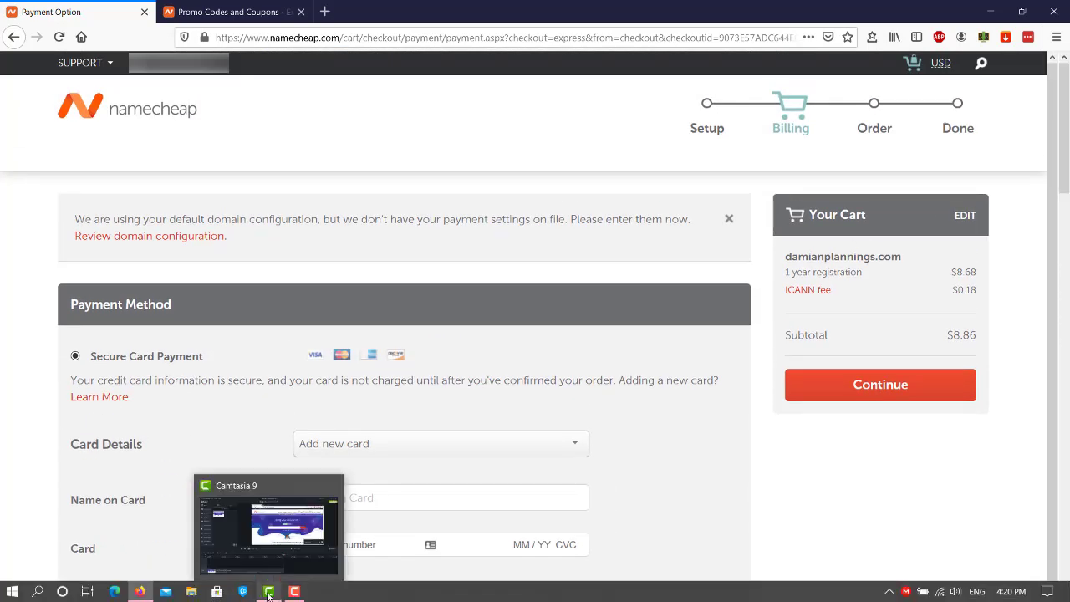